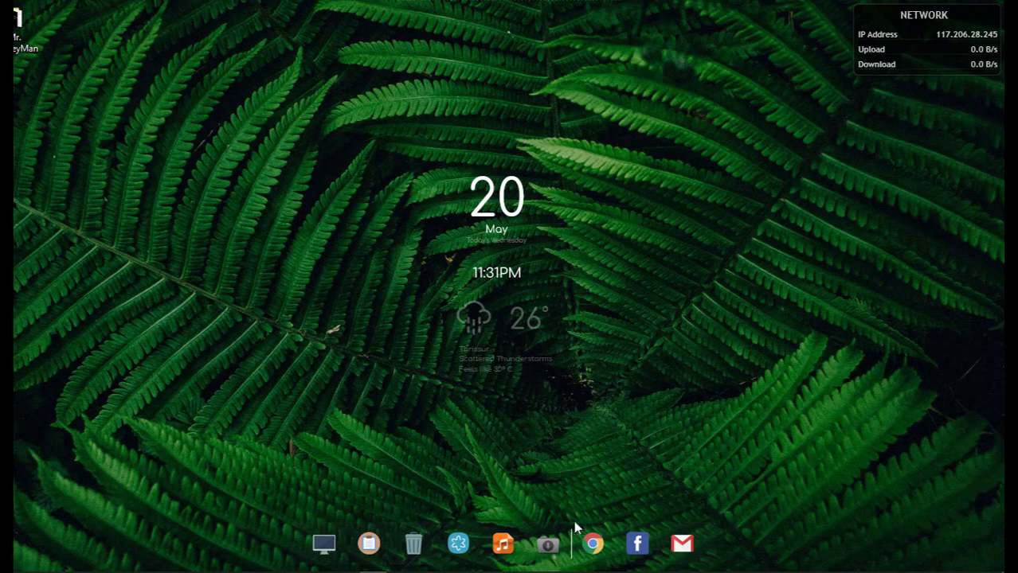
Step: Open the web browser, search Google for "aws console" and open the Amazon Web Services (AWS) - Cloud Computing Services result
left_click(592, 543)
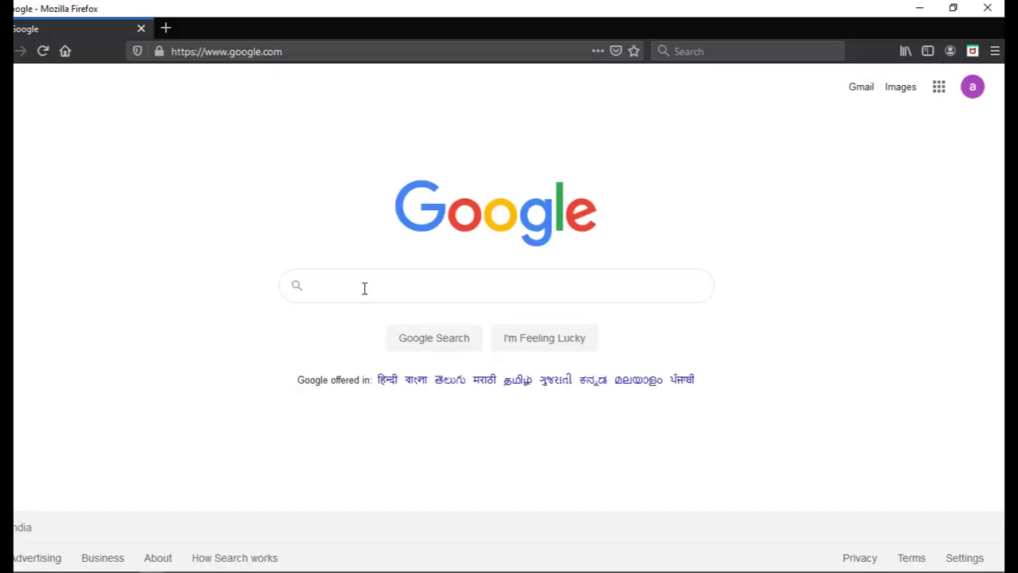
left_click(364, 289)
type("a")
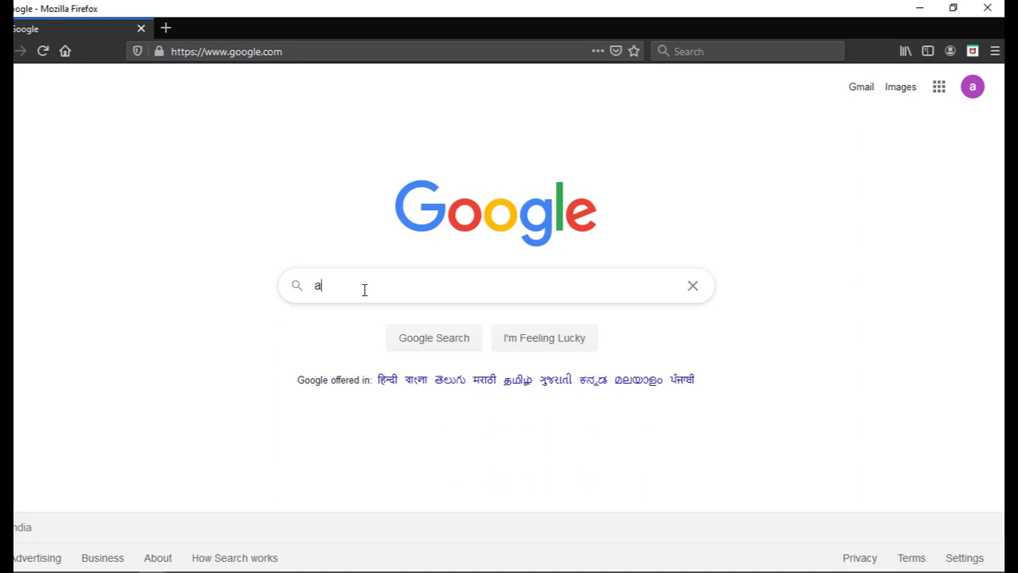
type("ws console")
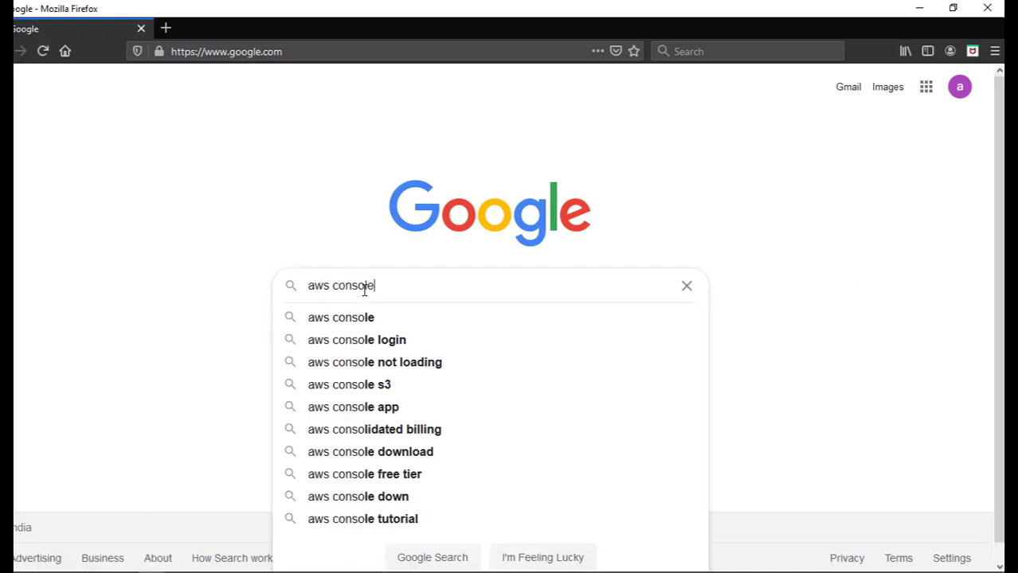
key("Return")
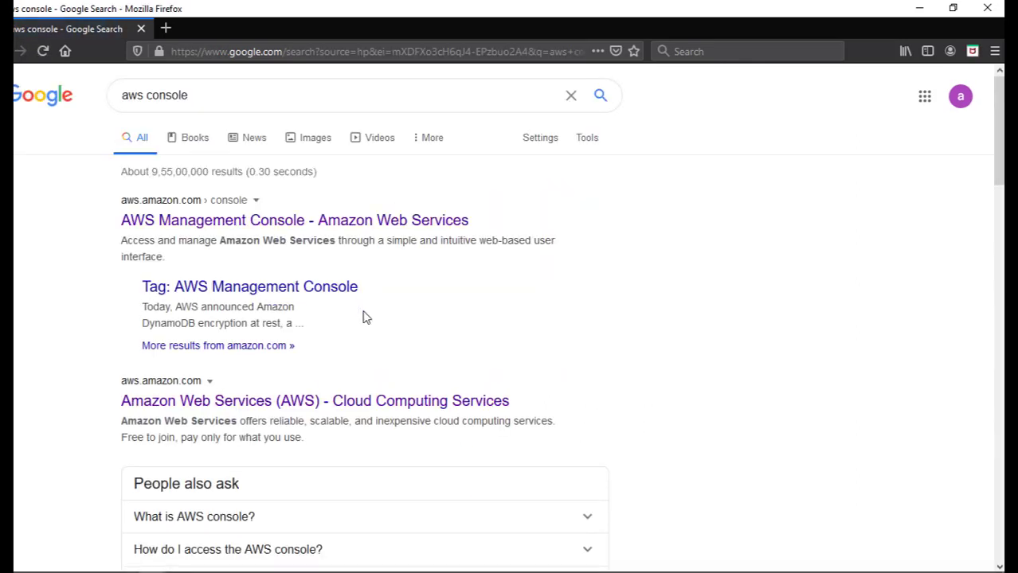
left_click(354, 401)
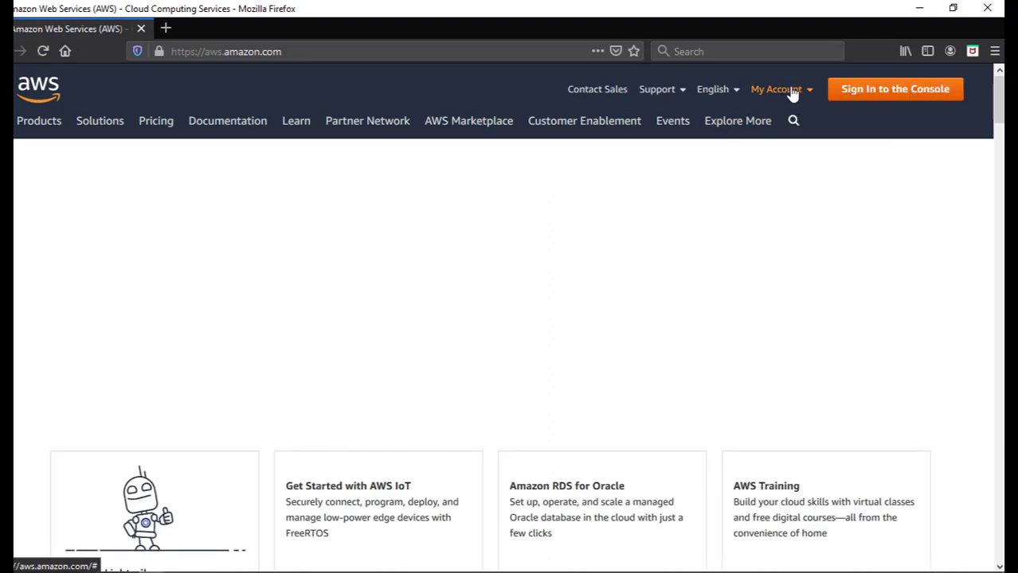
Step: Sign in to the AWS console as the root user with the prefilled email address, entering the account password
left_click(877, 94)
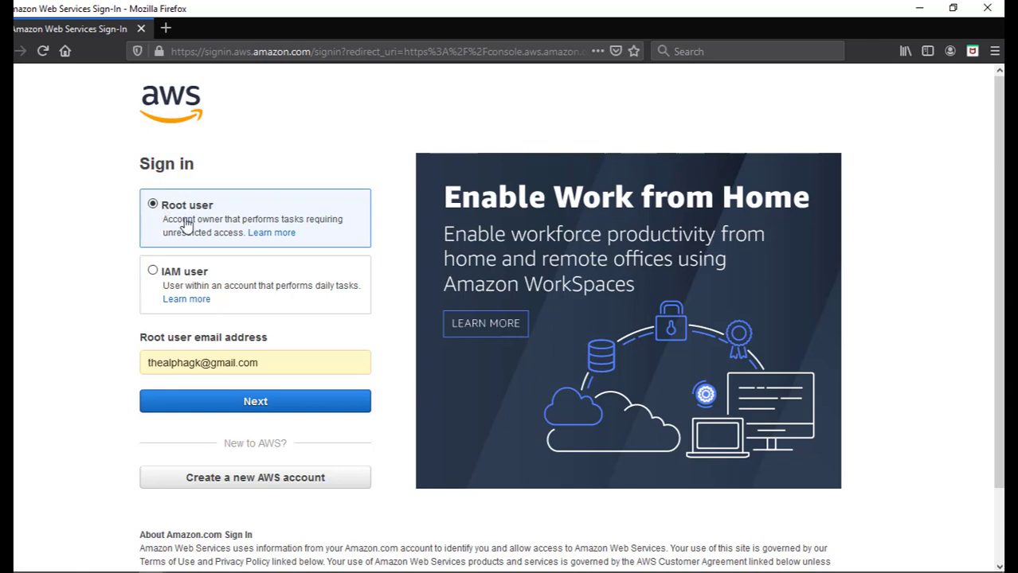
left_click(264, 407)
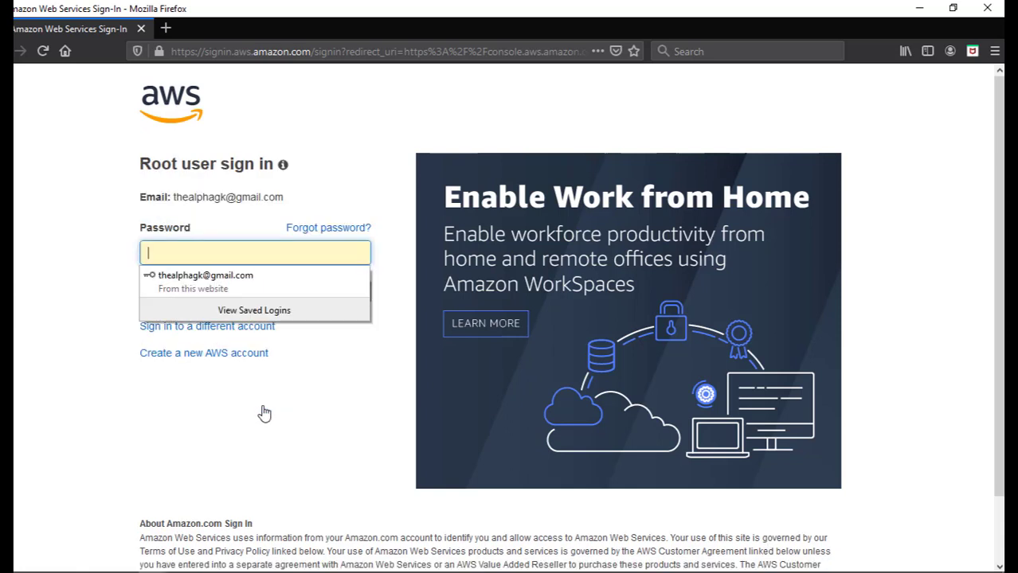
left_click(228, 246)
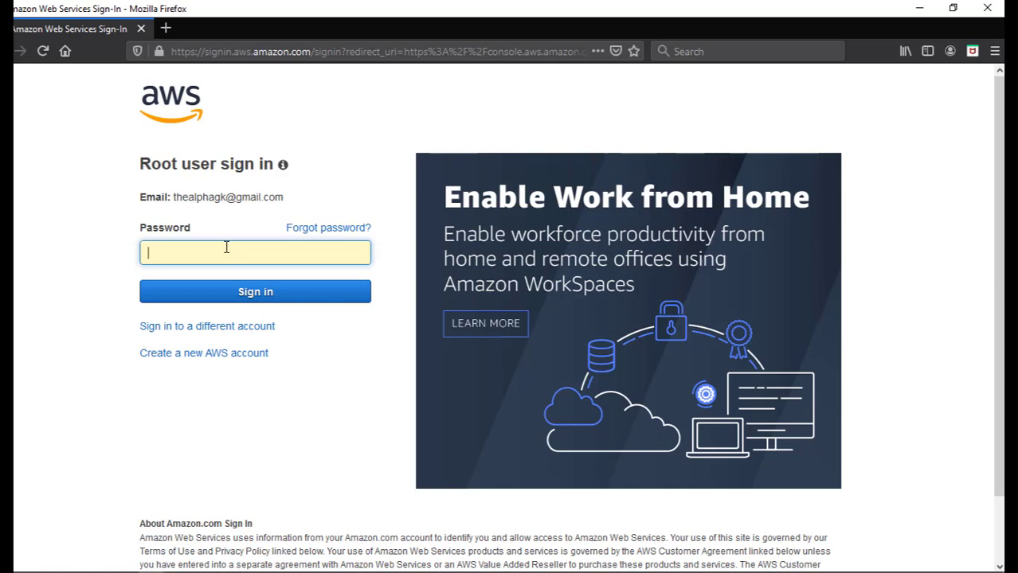
key("ctrl+v")
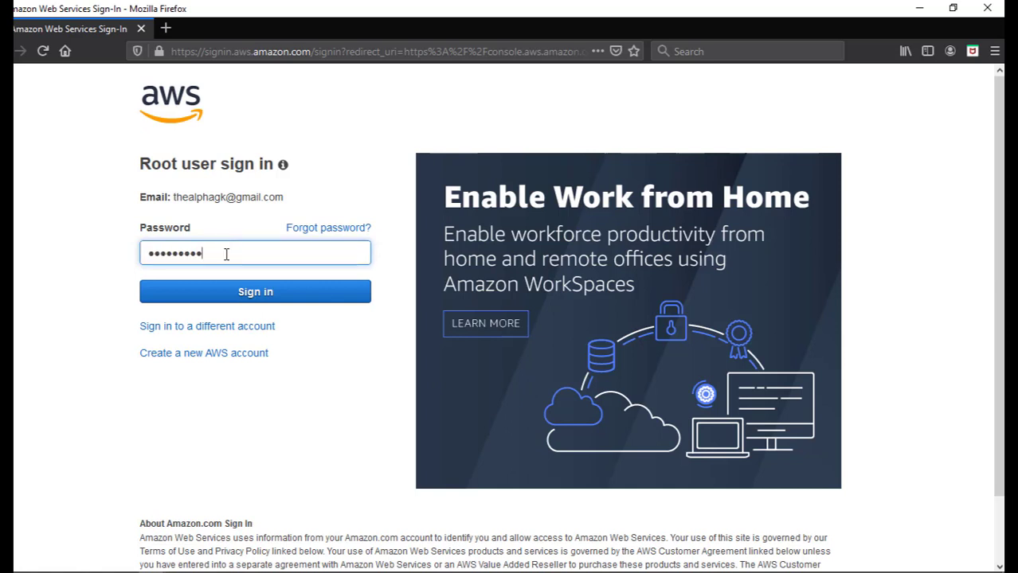
left_click(211, 296)
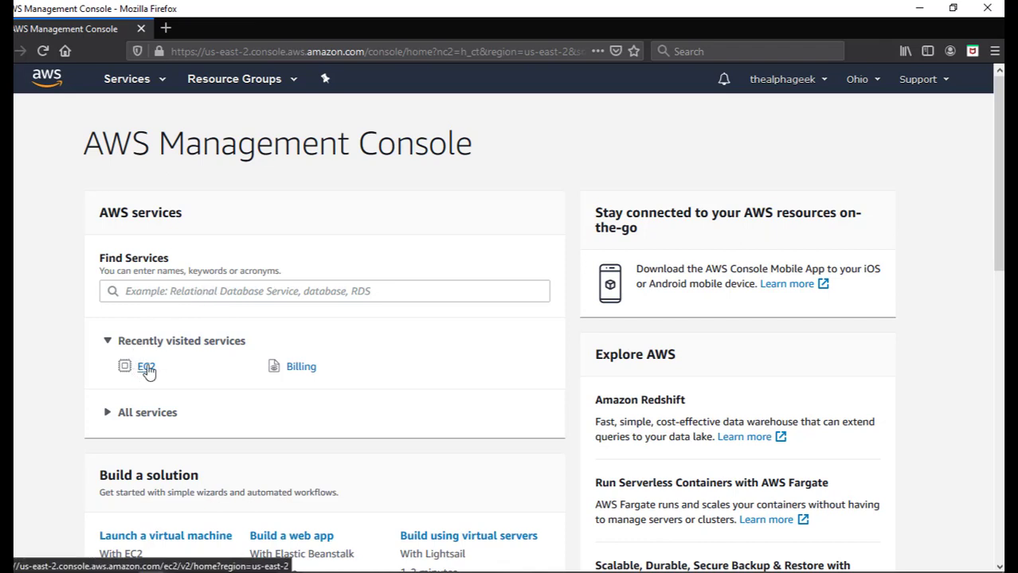
Step: Start the Launch a virtual machine wizard with EC2 from the AWS Management Console home page
left_click(147, 371)
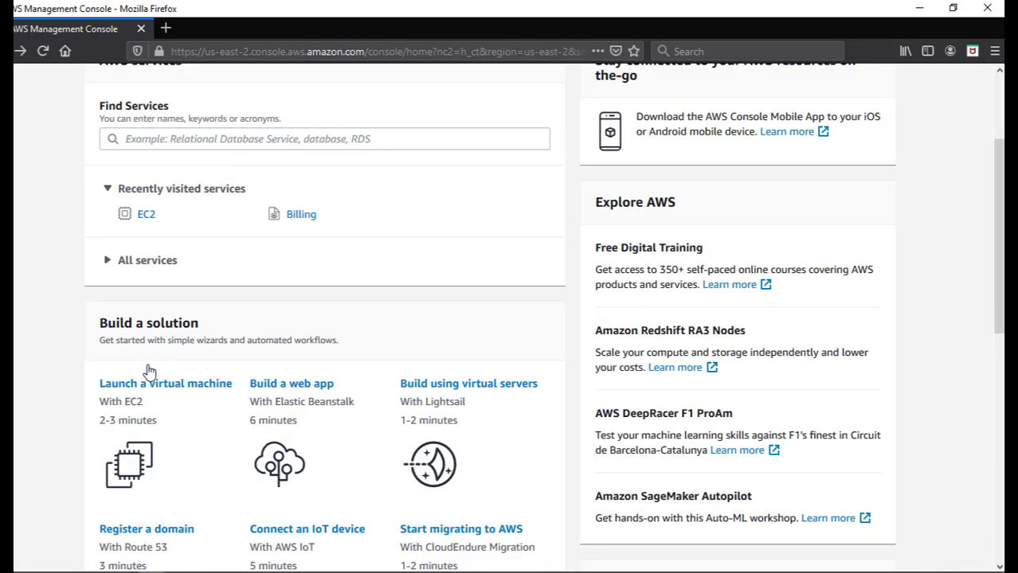
scroll(153, 407, "down", 2)
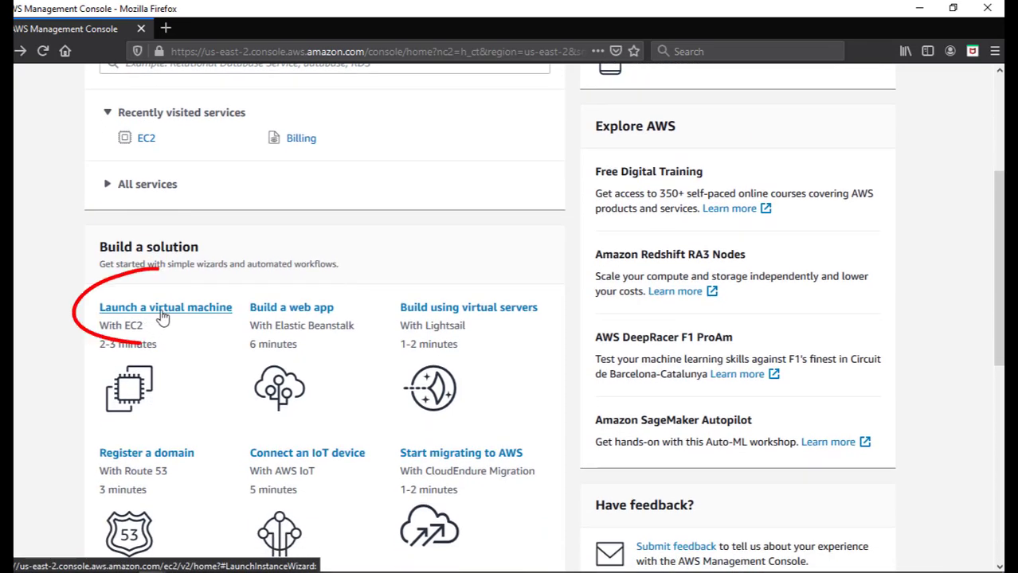
left_click(163, 317)
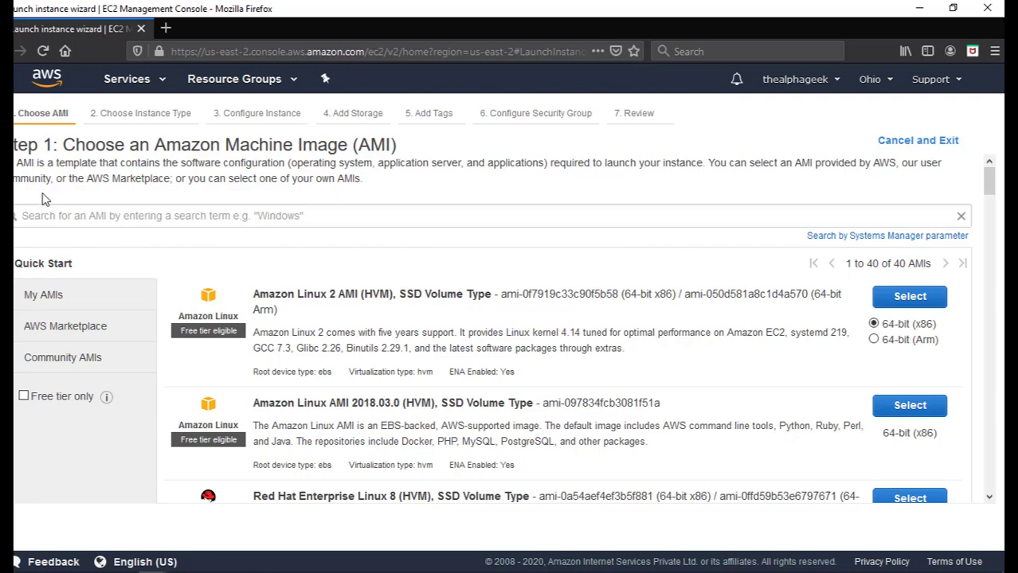
Step: Search the Amazon Machine Images for "word press" and show the matching AWS Marketplace products
left_click(76, 212)
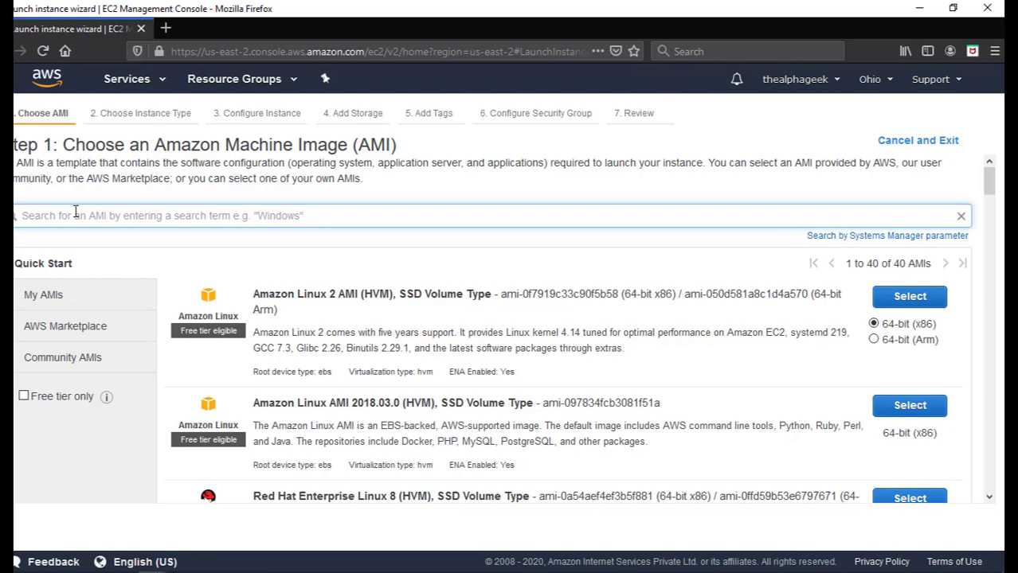
type("word press")
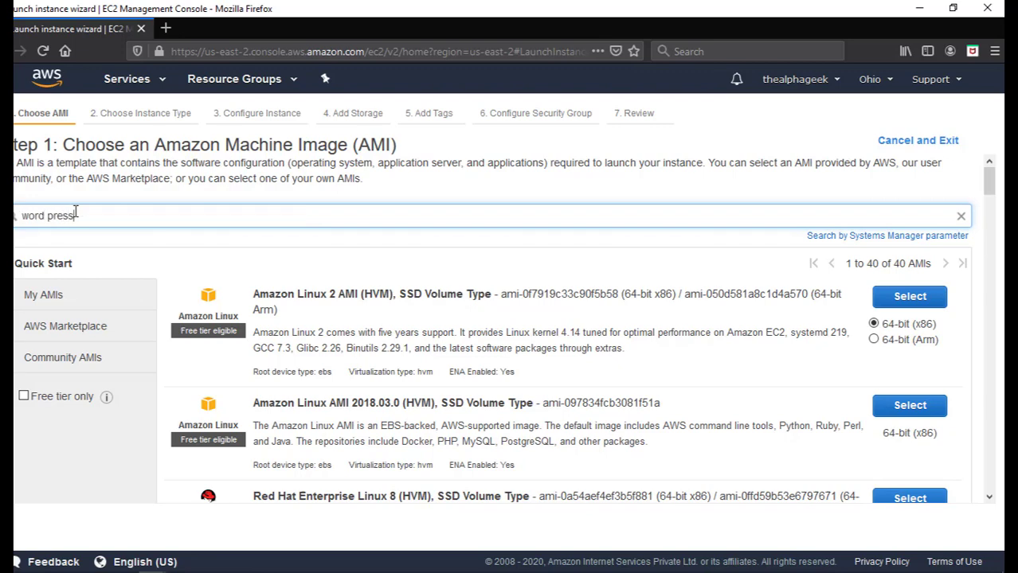
key("Return")
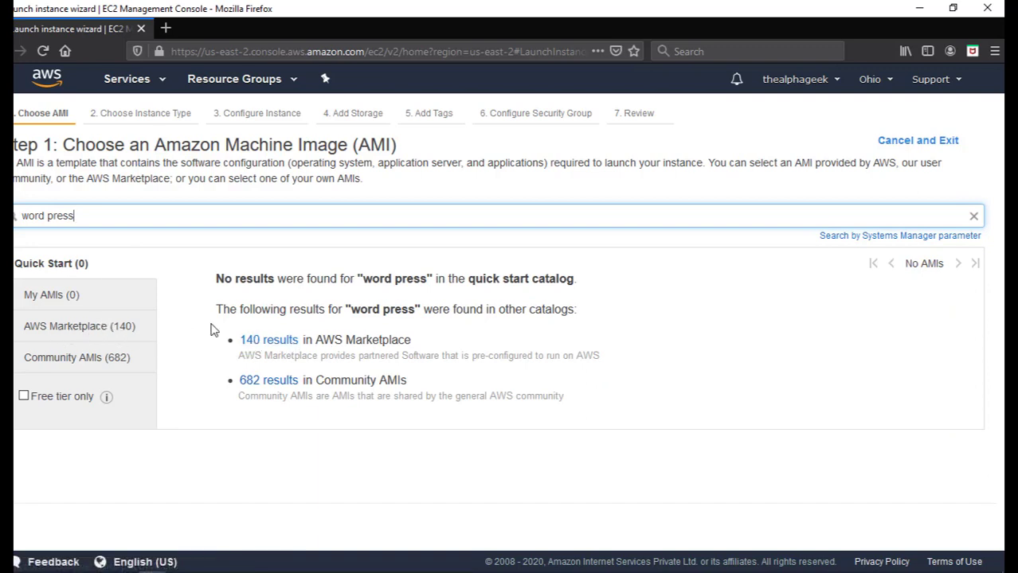
left_click(248, 341)
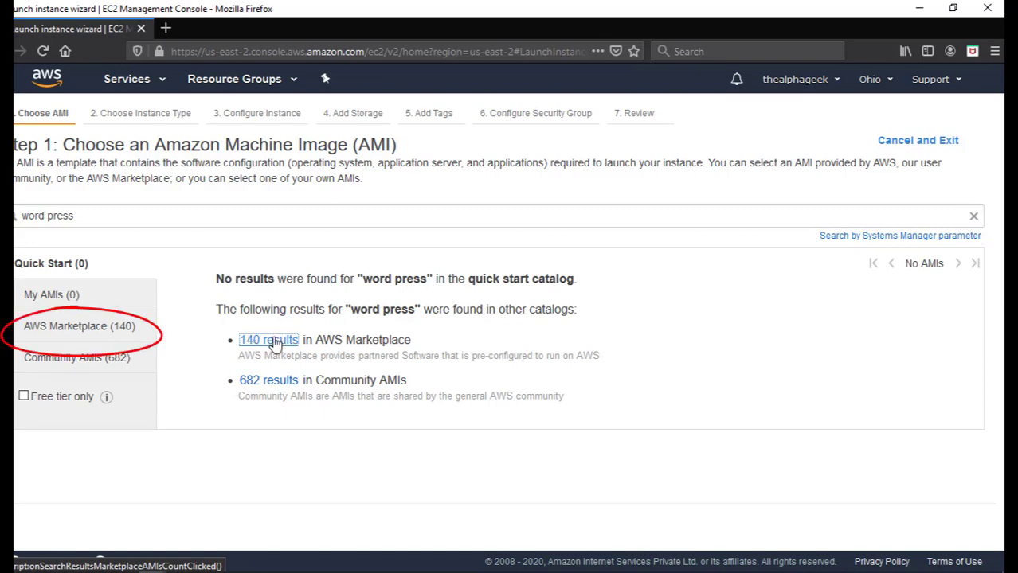
left_click(275, 342)
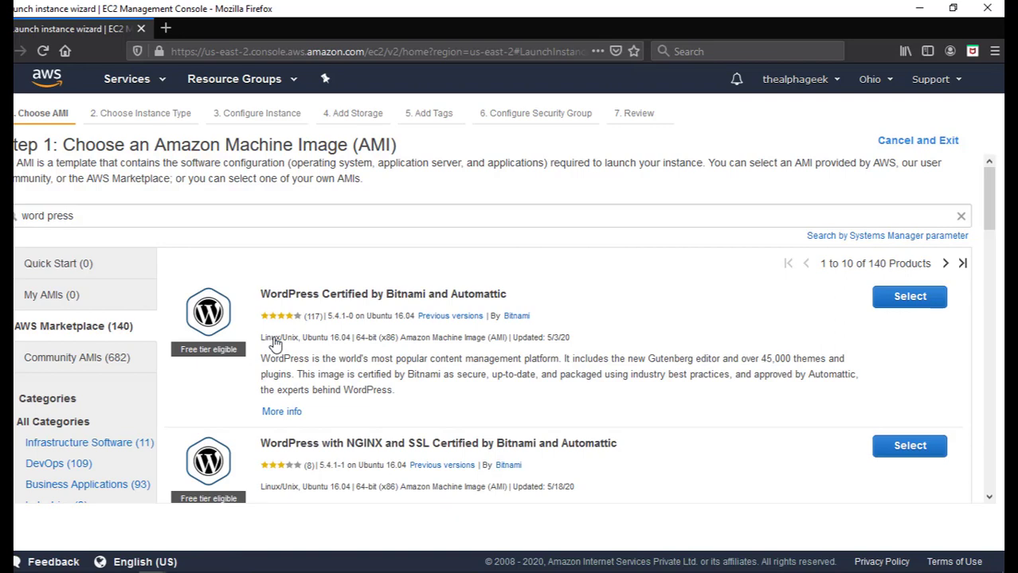
Step: Select the WordPress Certified by Bitnami and Automattic image and continue past its pricing details
scroll(275, 343, "down", 2)
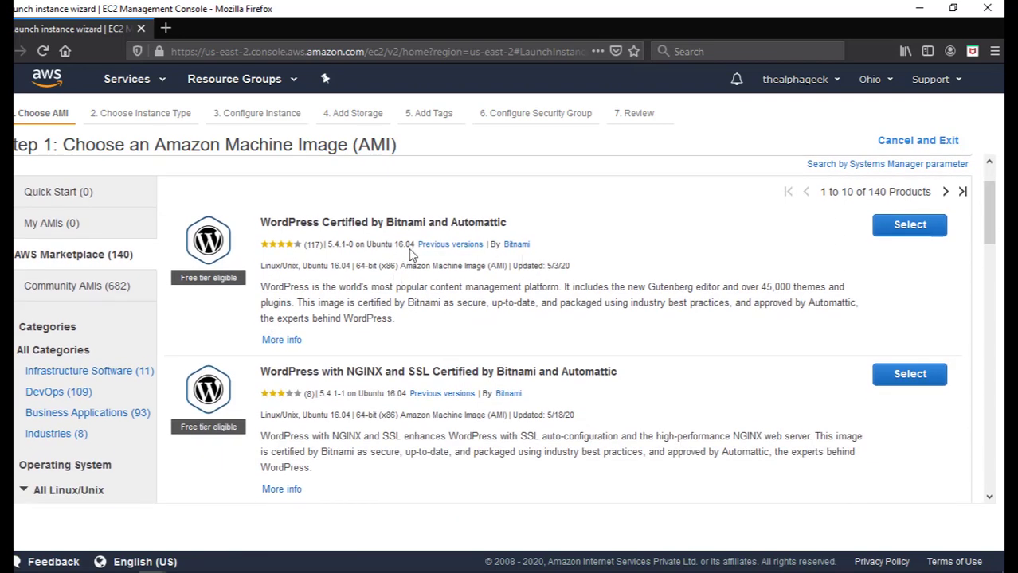
left_click(920, 236)
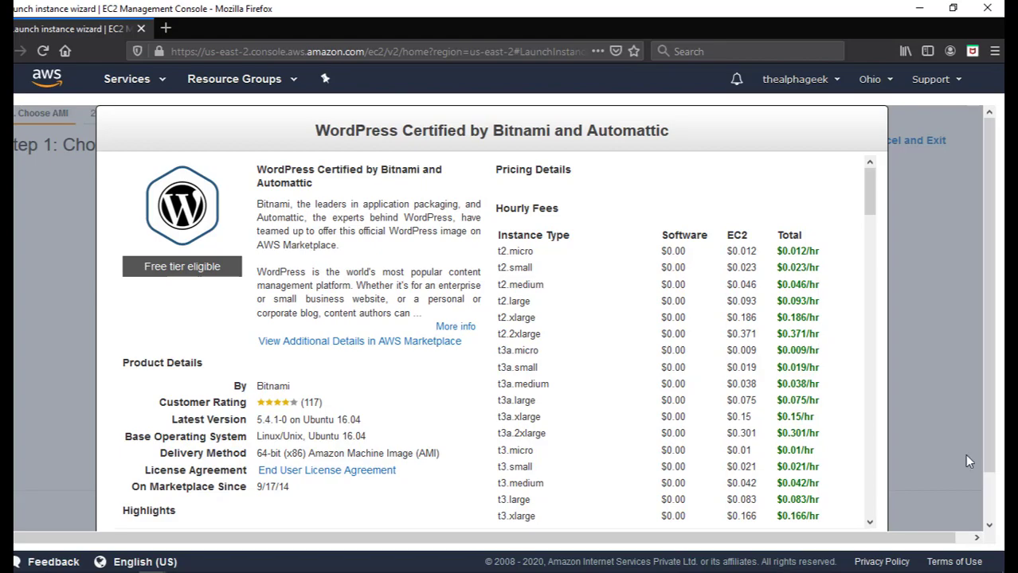
scroll(695, 356, "down", 15)
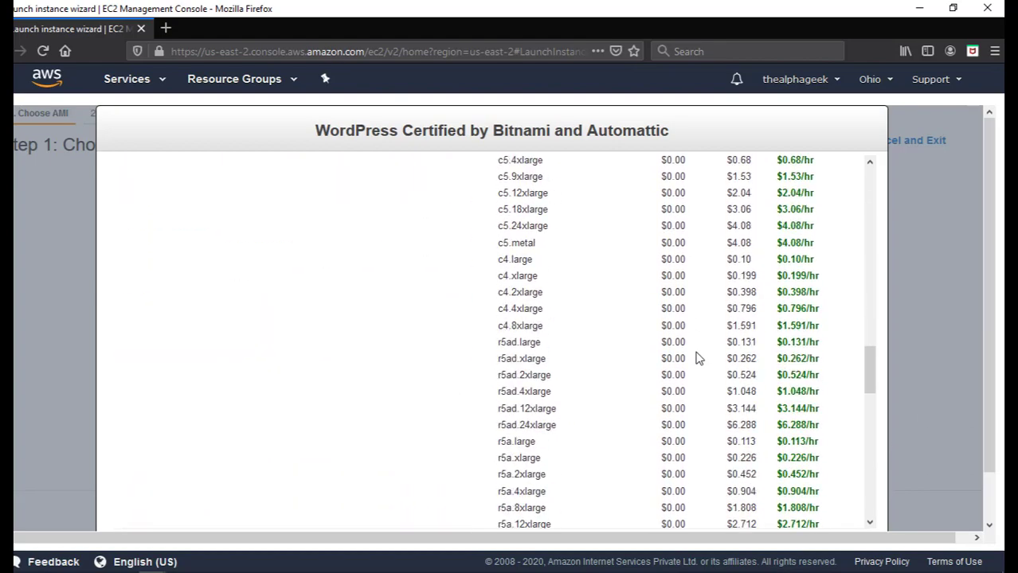
scroll(695, 358, "down", 10)
scroll(715, 372, "down", 2)
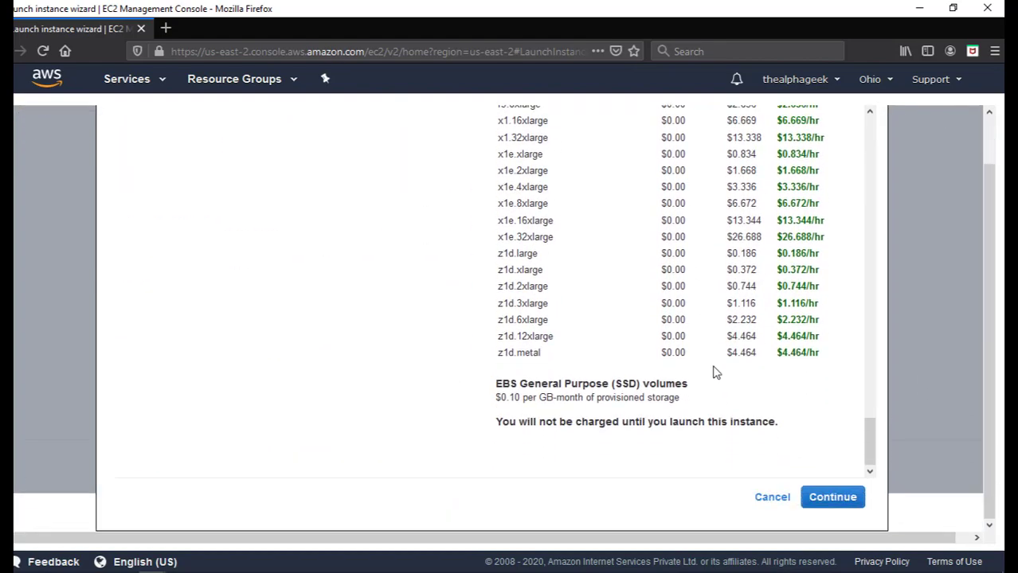
left_click(833, 500)
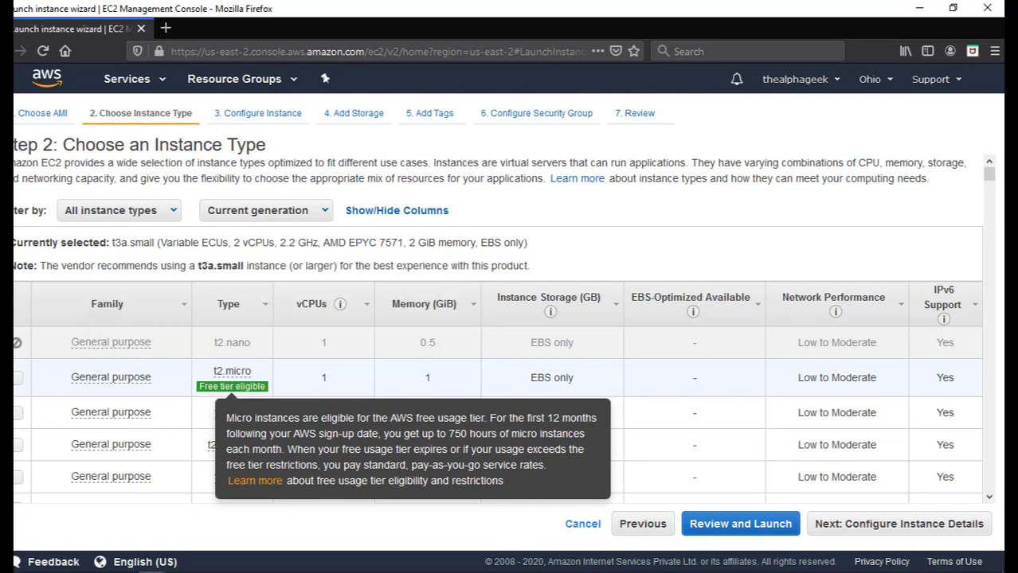
Step: Choose the free tier eligible t2.micro instance type and review the AMI, instance type and security group launch details
left_click(18, 380)
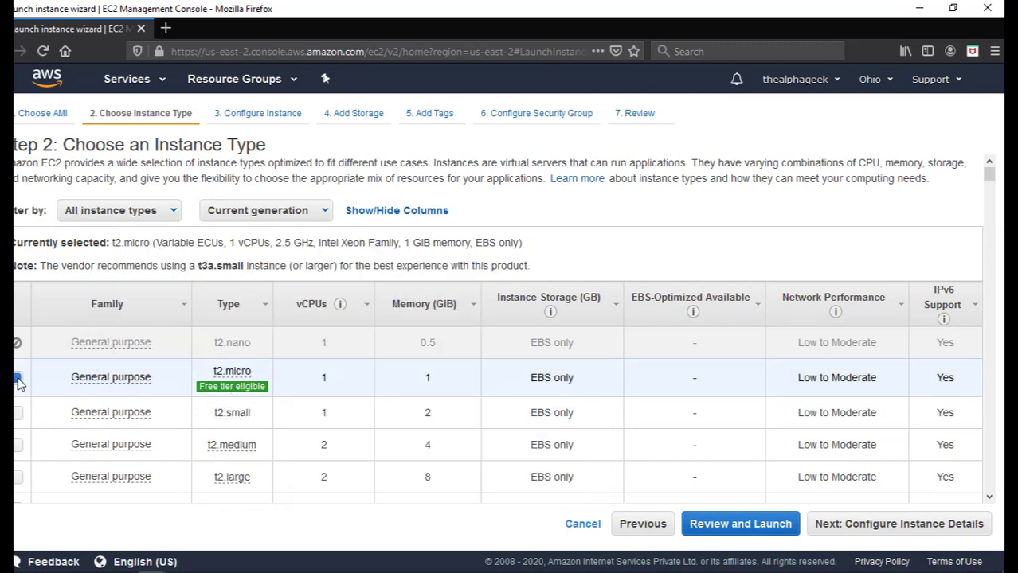
left_click(732, 533)
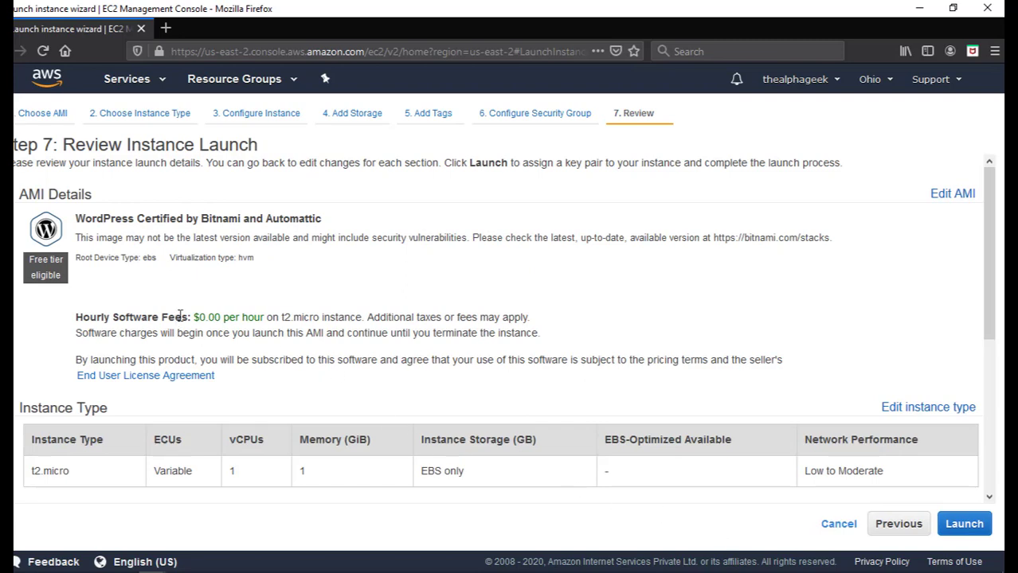
scroll(267, 286, "down", 1)
scroll(267, 285, "up", 1)
scroll(120, 390, "down", 1)
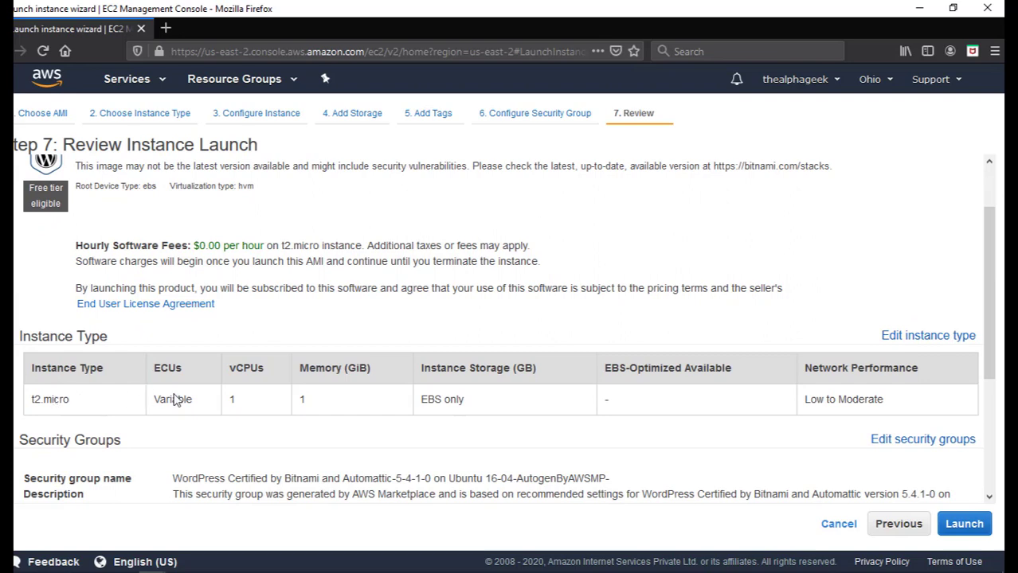
scroll(451, 403, "down", 1)
scroll(458, 405, "down", 2)
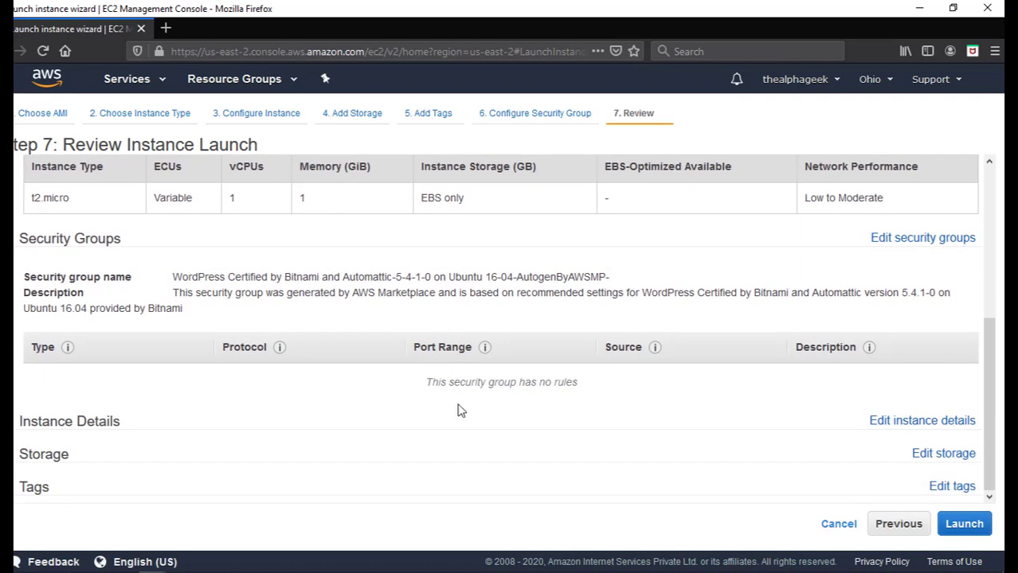
scroll(460, 410, "up", 3)
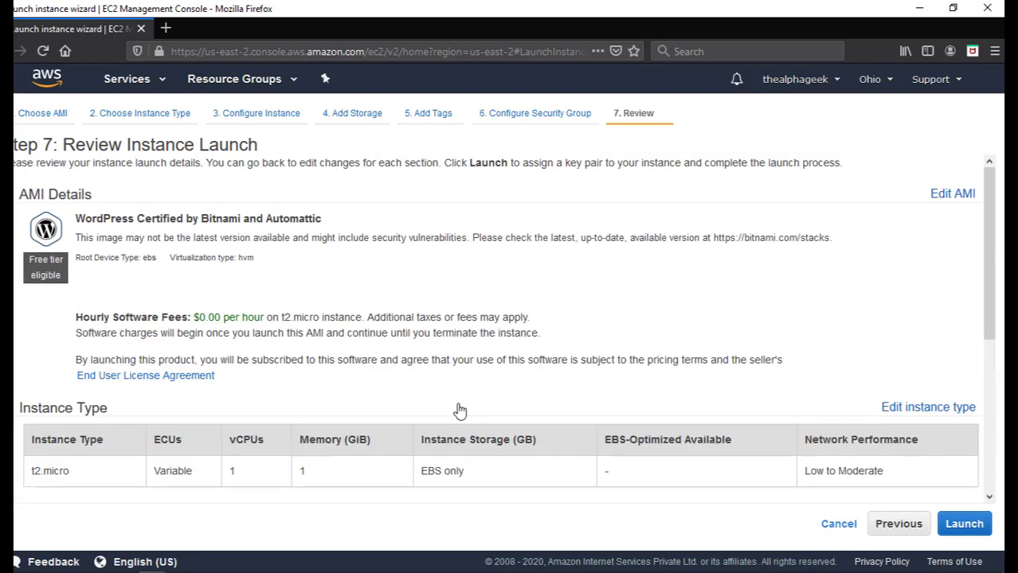
scroll(634, 355, "down", 5)
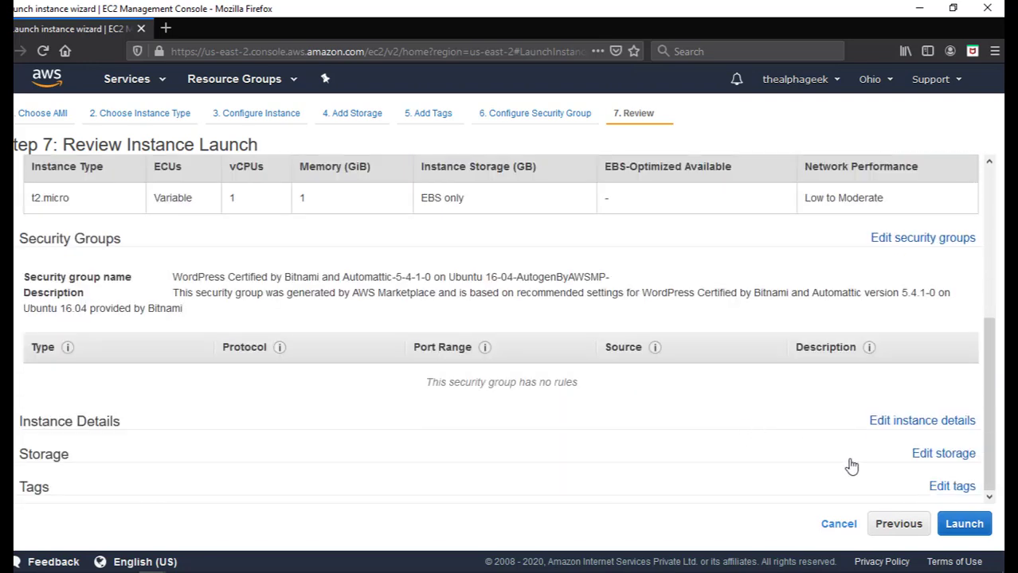
Step: Create a new key pair named thealphageek, save its .pem file, and launch the instance with it
left_click(960, 523)
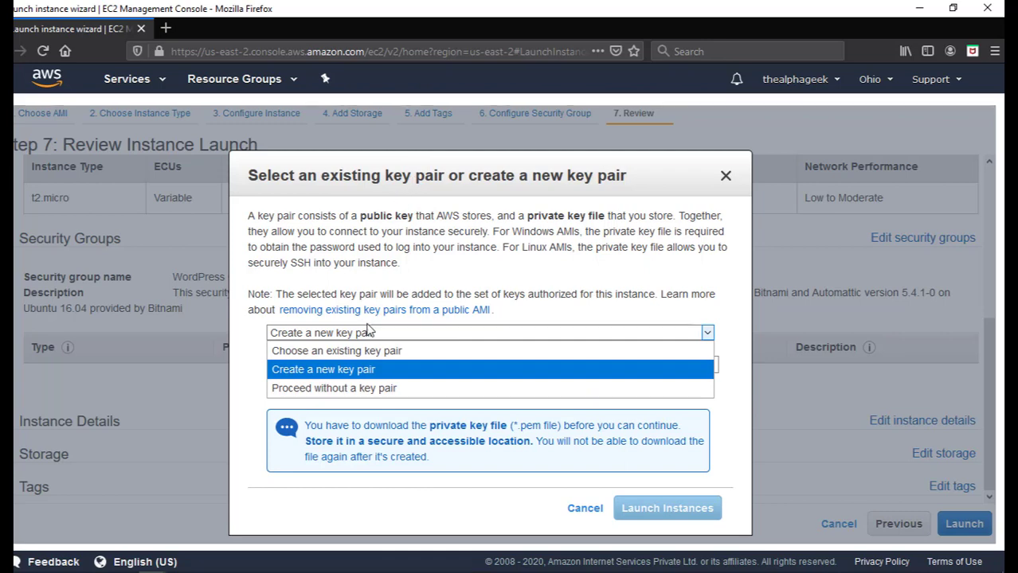
left_click(385, 375)
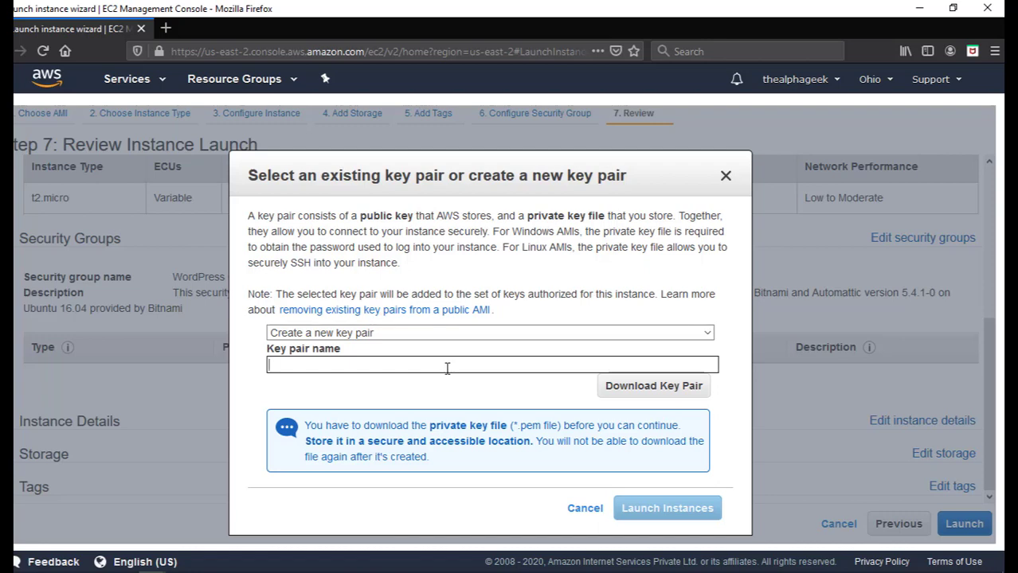
type("thealphageek")
left_click(678, 390)
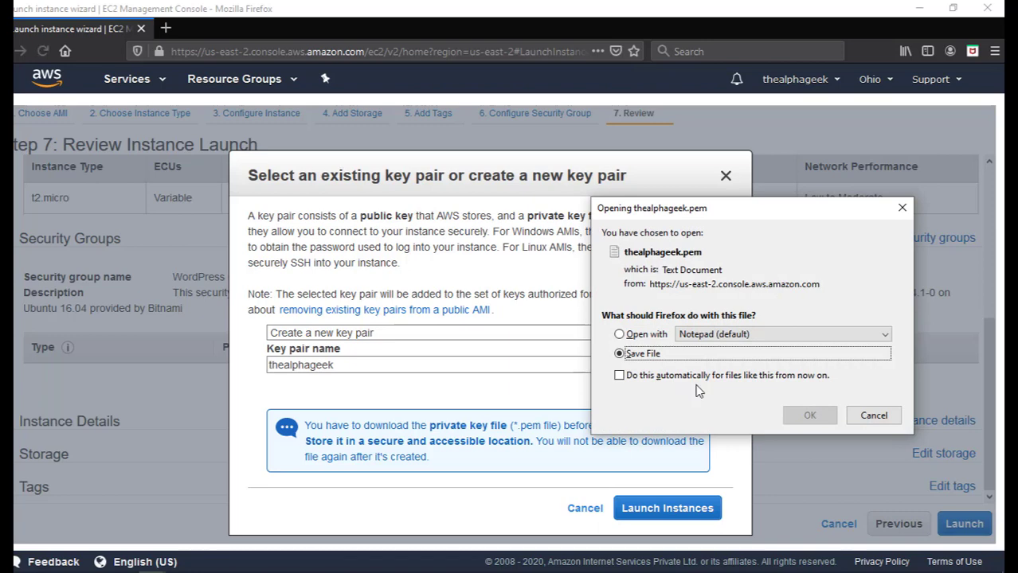
left_click(806, 416)
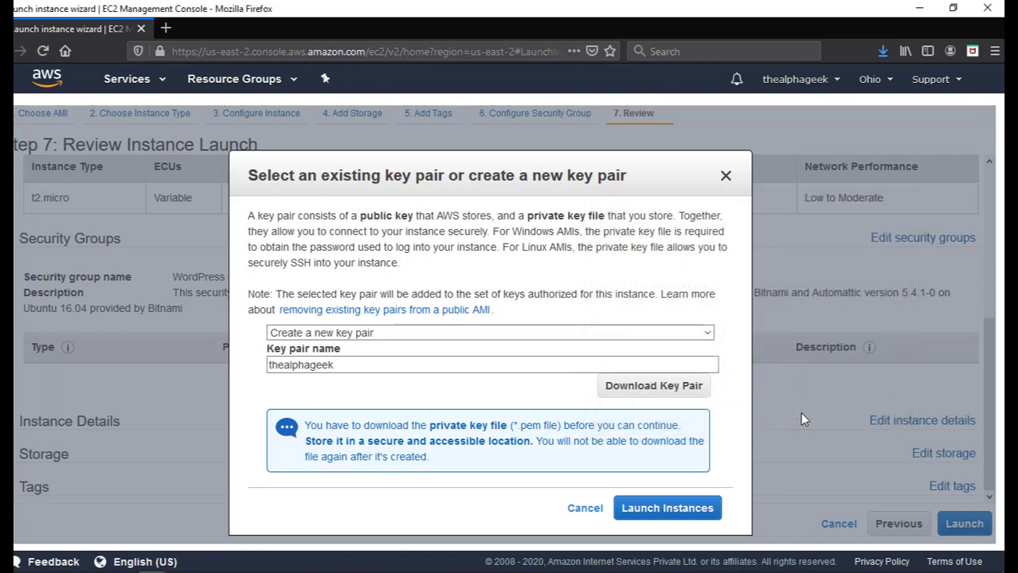
left_click_drag(555, 178, 542, 158)
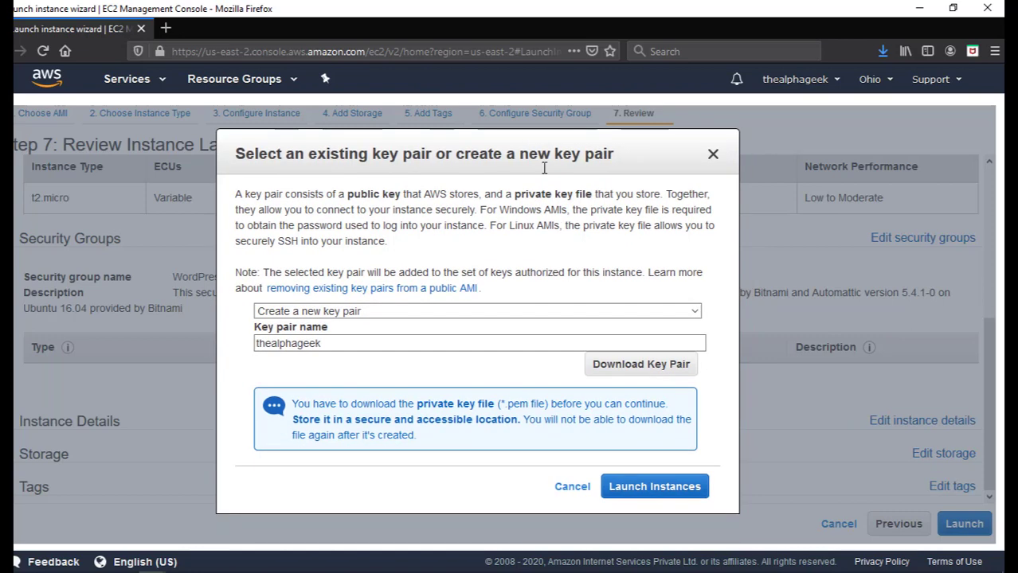
left_click(645, 494)
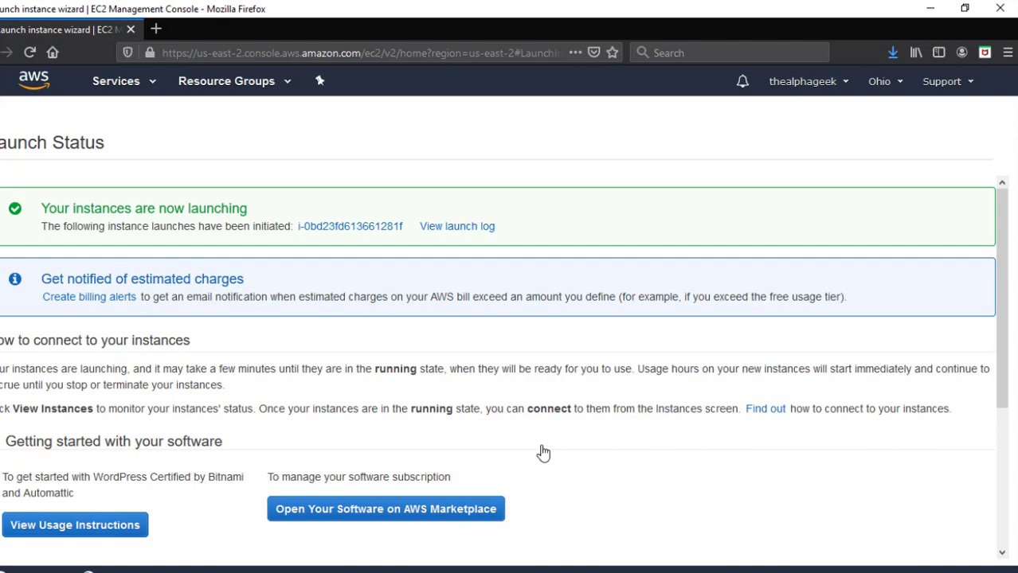
Step: Open the list of EC2 instances from the launch status page
scroll(542, 453, "down", 3)
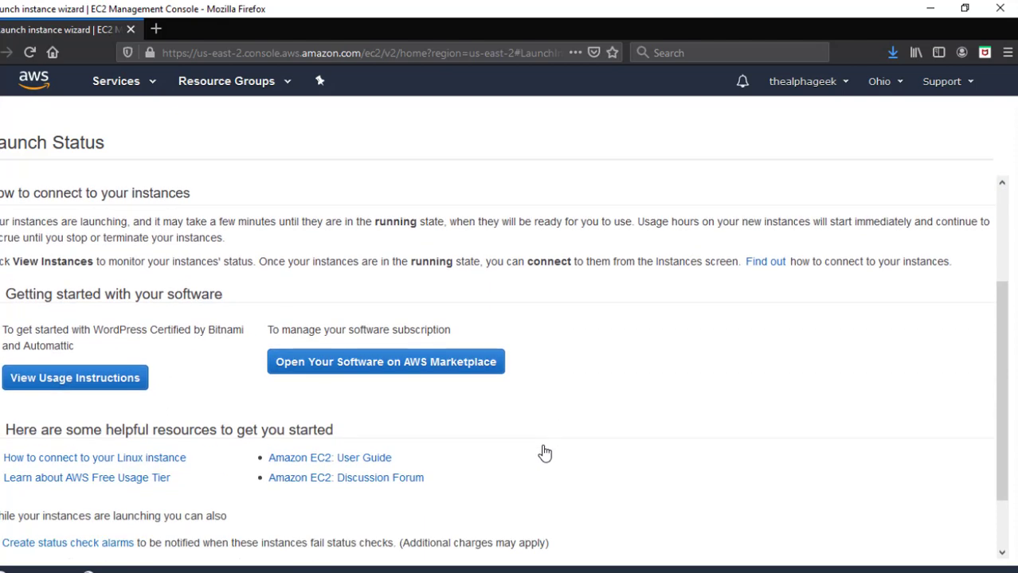
scroll(542, 450, "down", 2)
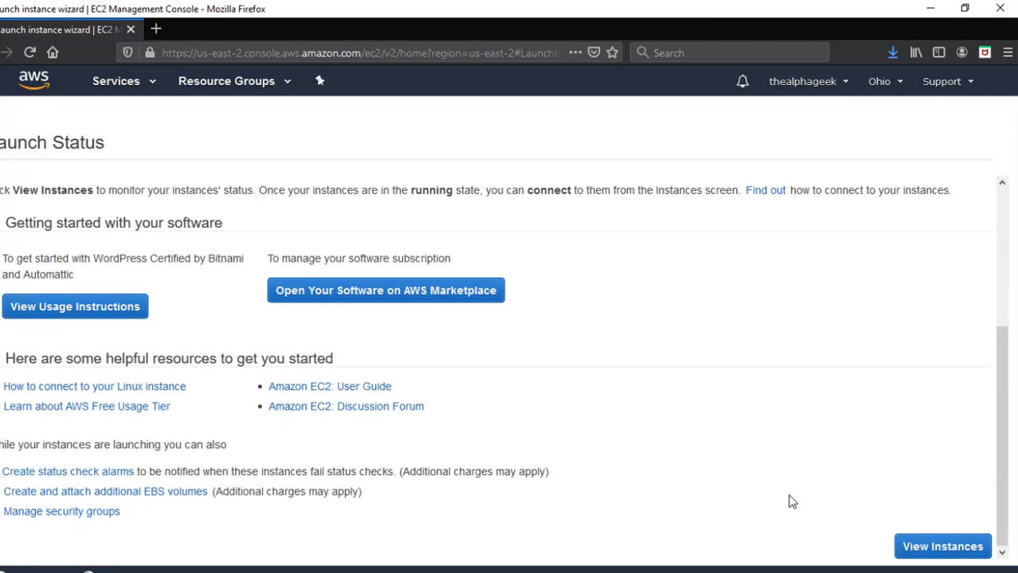
left_click(934, 549)
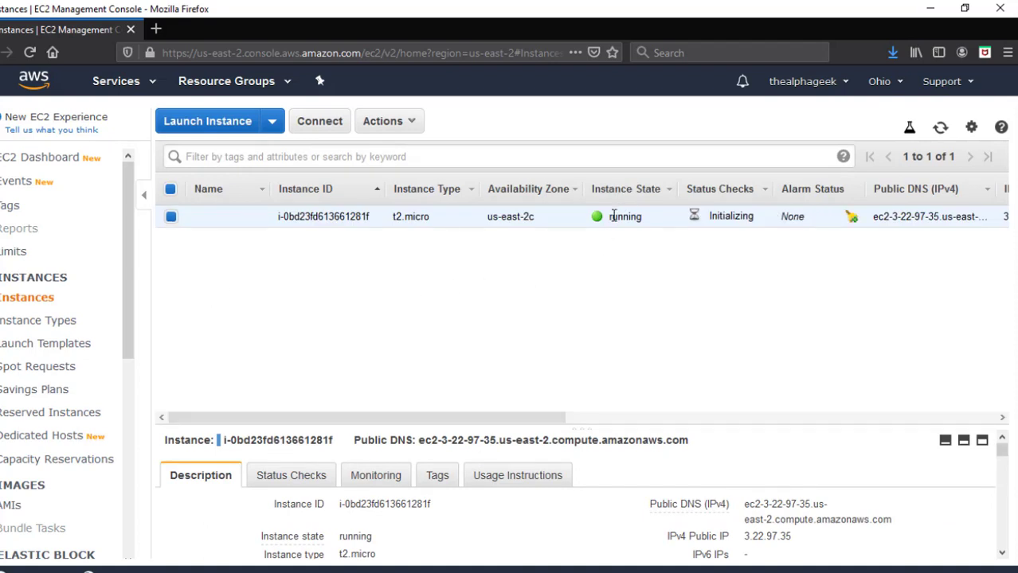
Step: Copy the new instance's IPv4 public IP from its description and open that address in a new browser tab
left_click_drag(473, 423, 361, 404)
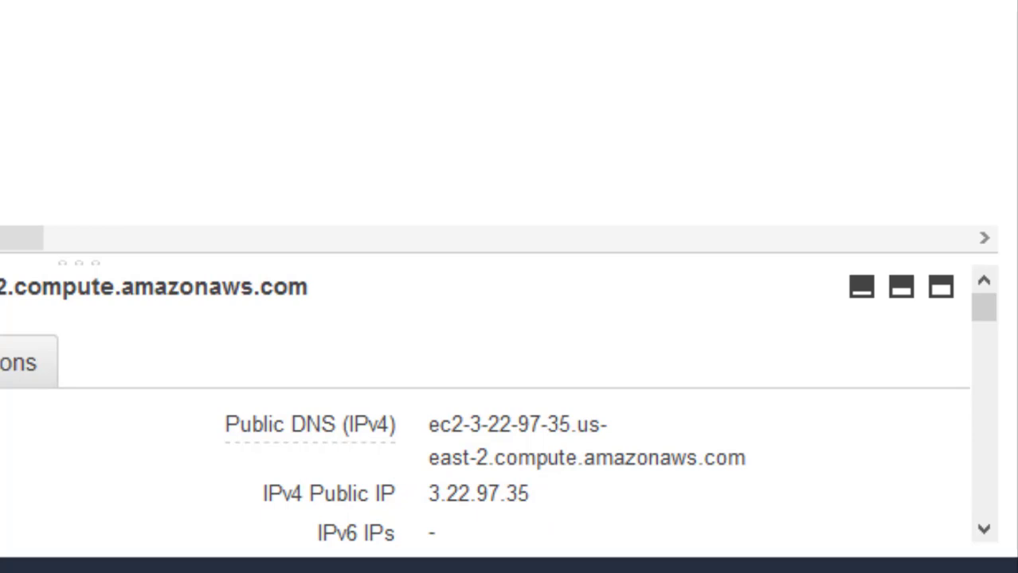
scroll(486, 406, "down", 3)
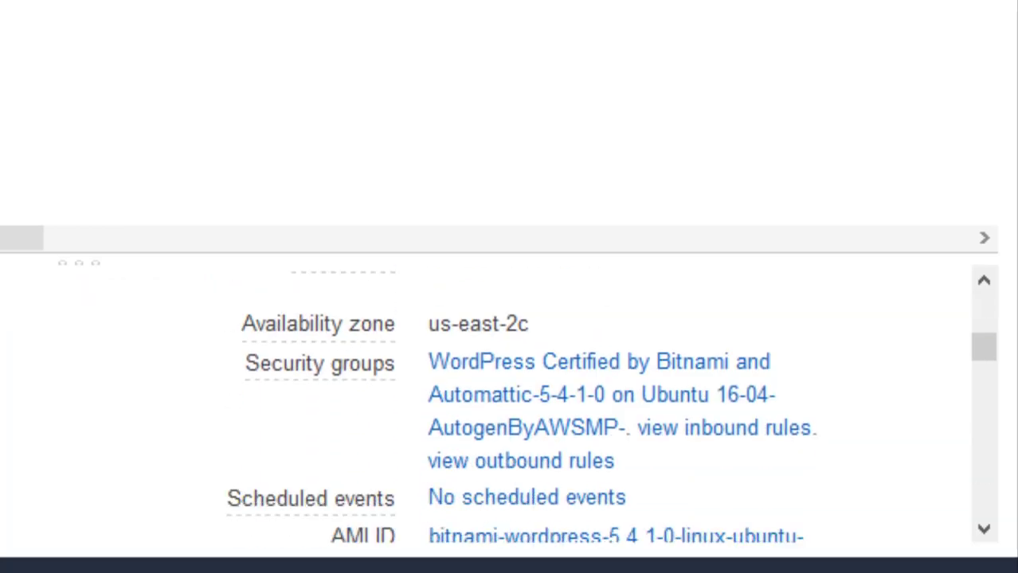
scroll(486, 406, "up", 3)
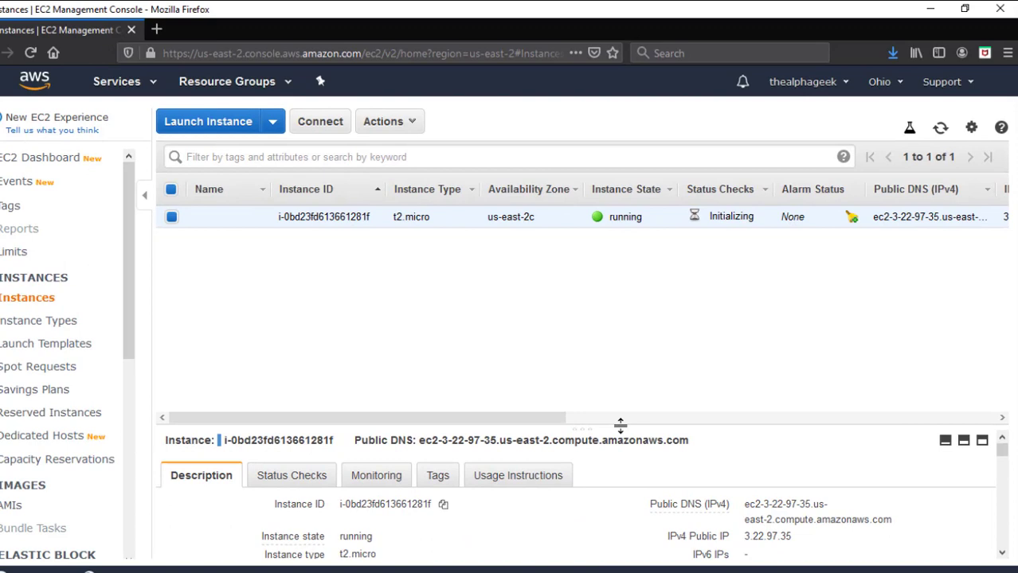
left_click_drag(537, 391, 551, 256)
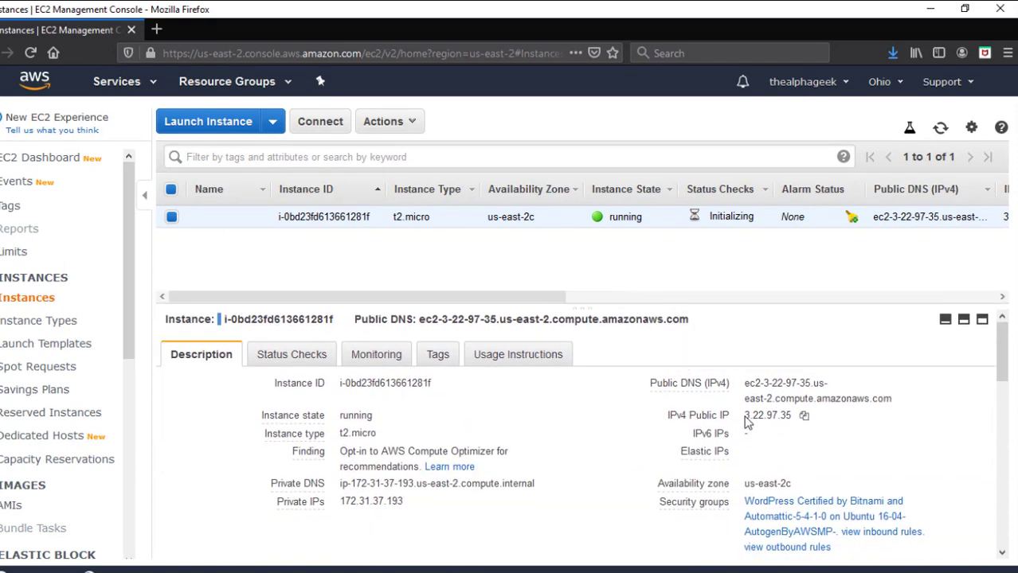
left_click_drag(744, 415, 792, 419)
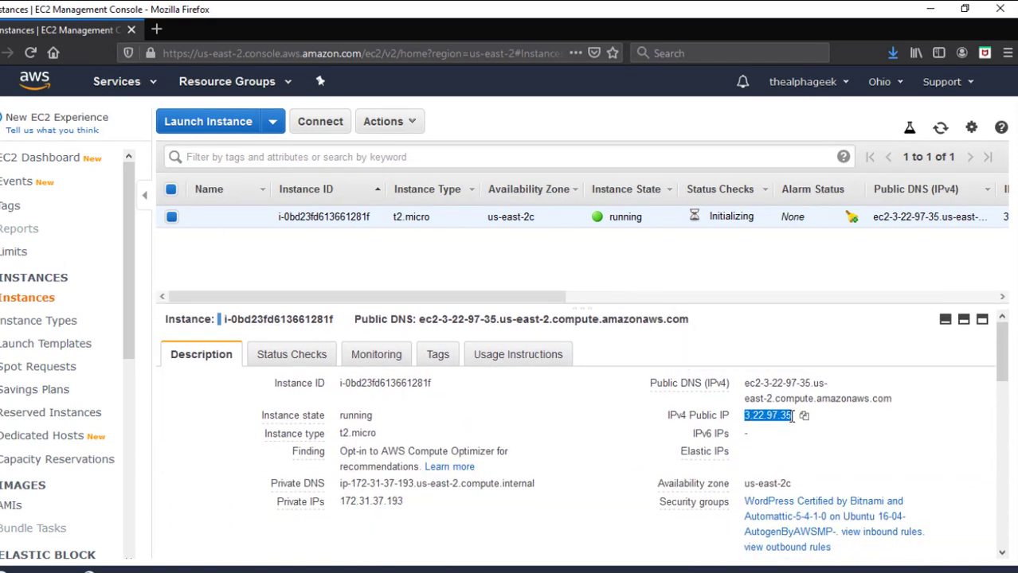
key("ctrl+c")
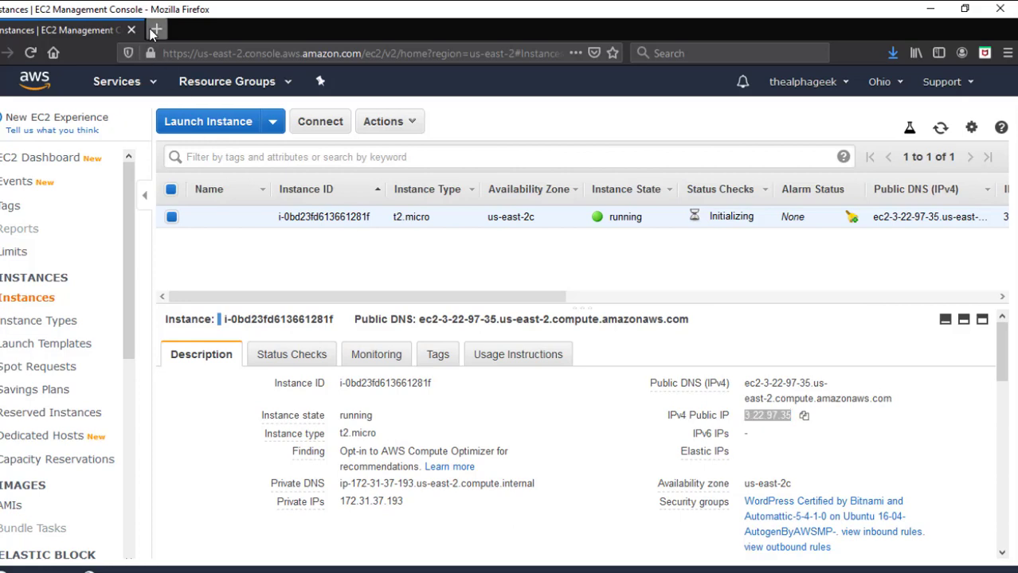
left_click(156, 29)
key("ctrl+v")
key("Return")
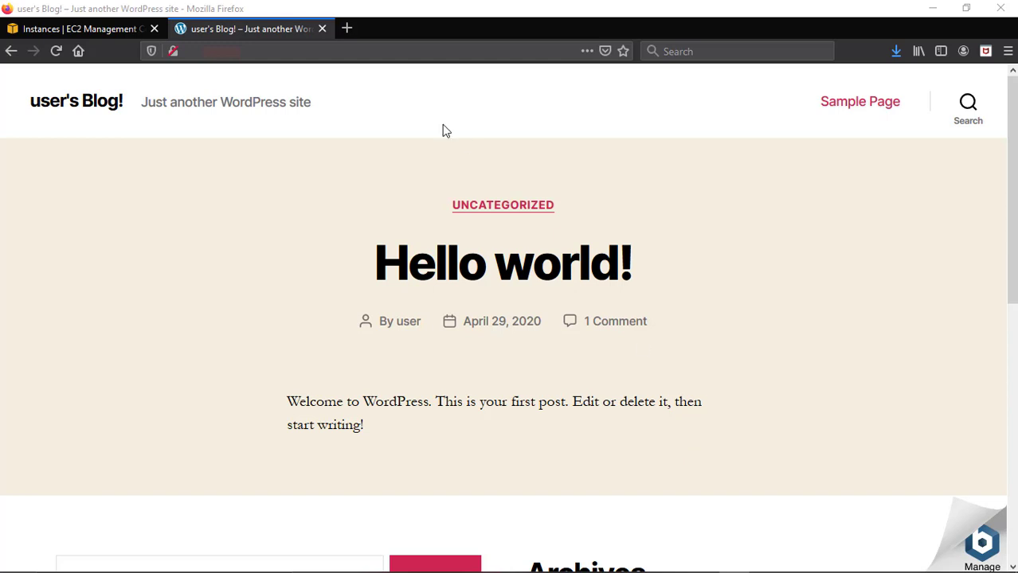
Step: Return to the EC2 console and examine the instance's system log for the Bitnami application username and password, closing the log when done
left_click(35, 30)
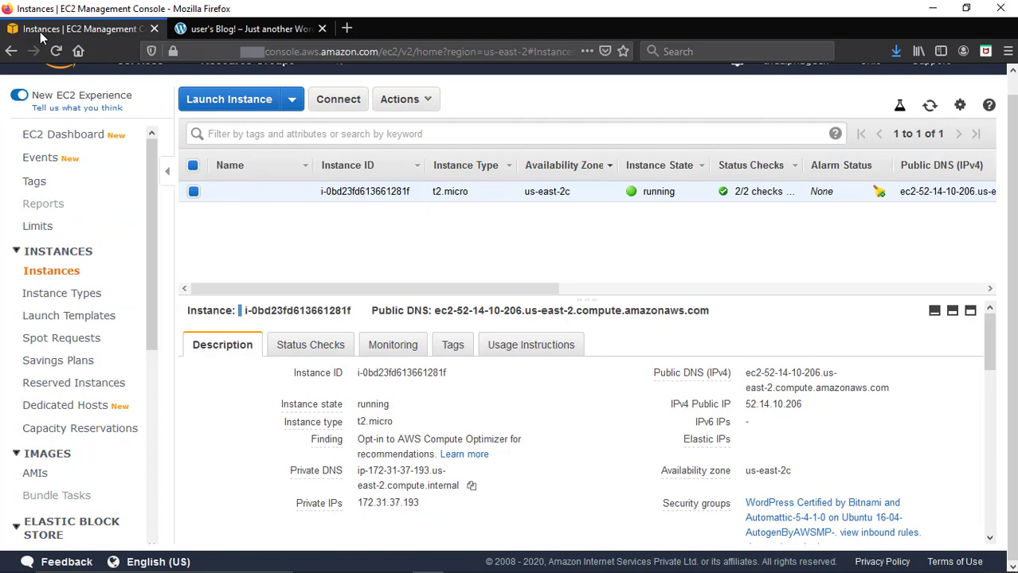
right_click(405, 199)
mouse_move(503, 291)
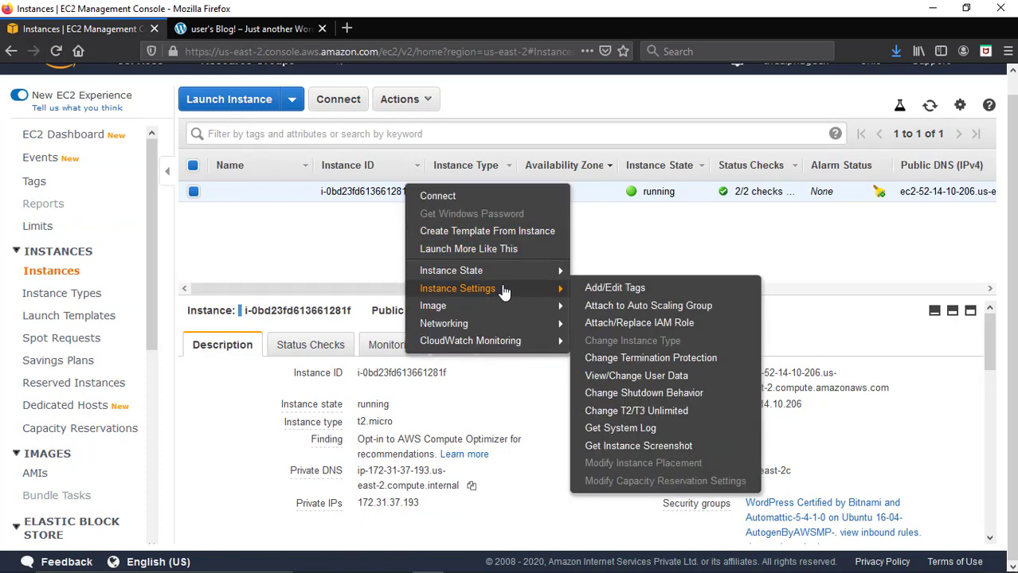
left_click(664, 430)
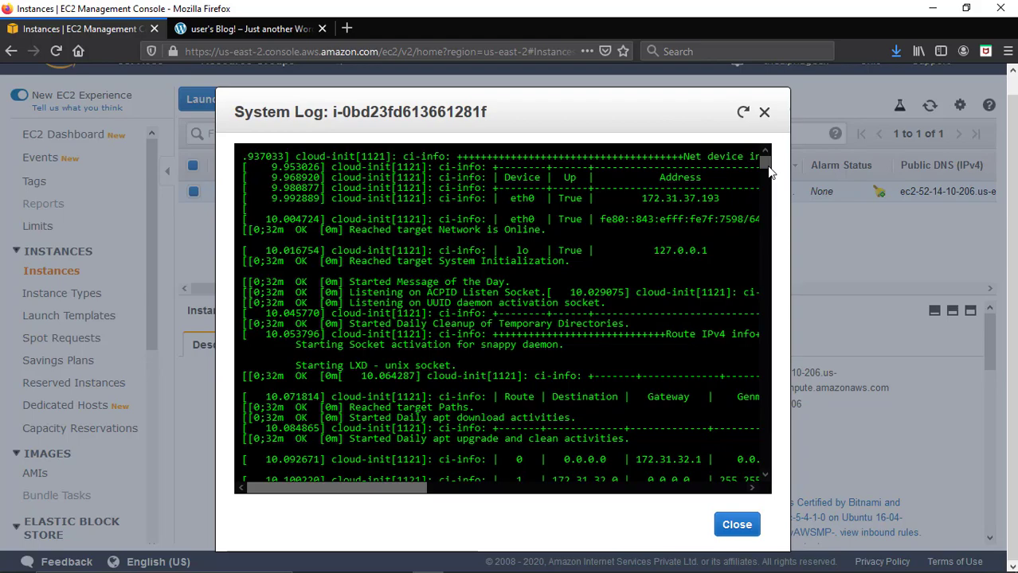
left_click_drag(768, 167, 750, 486)
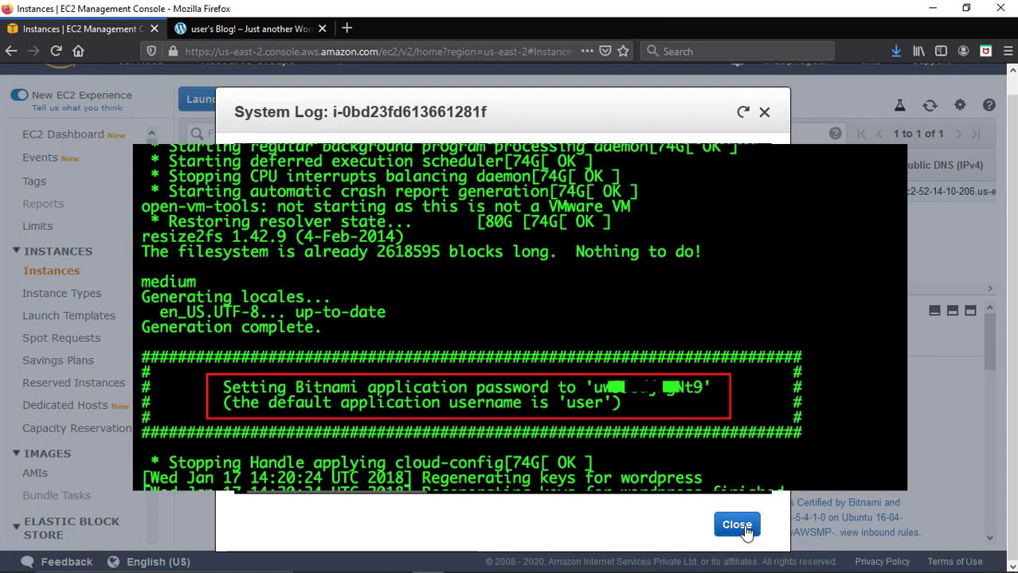
left_click(736, 526)
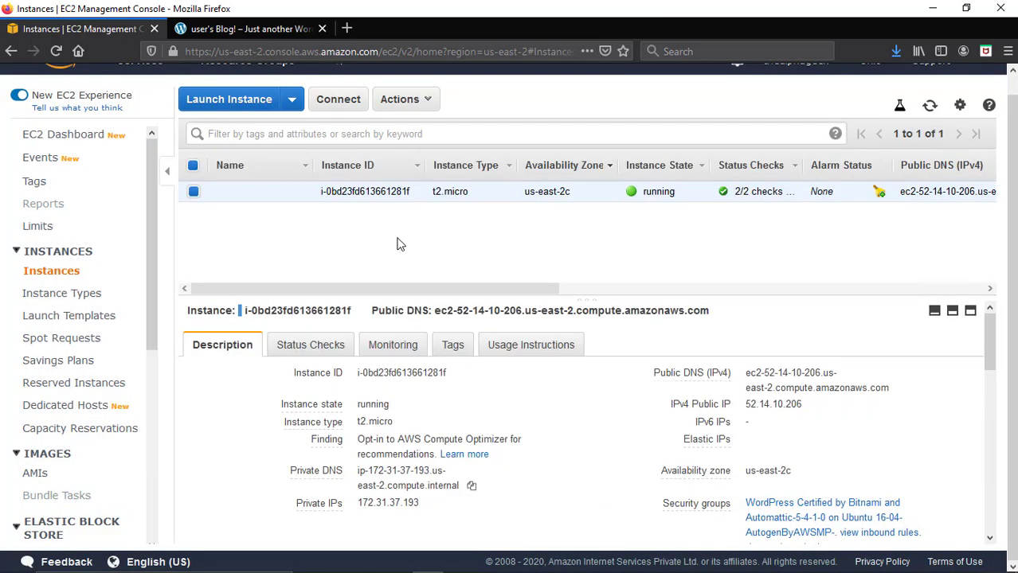